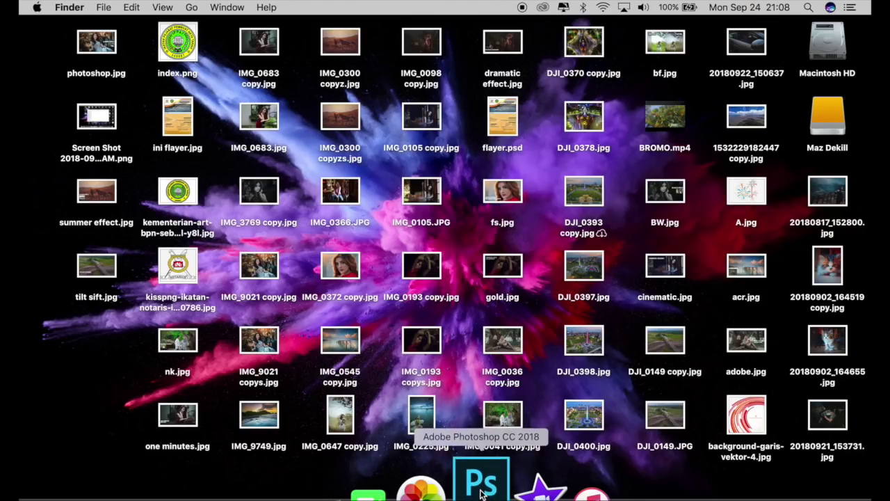
Launch Adobe Photoshop CC 2018 from its Dock icon
left_click(482, 492)
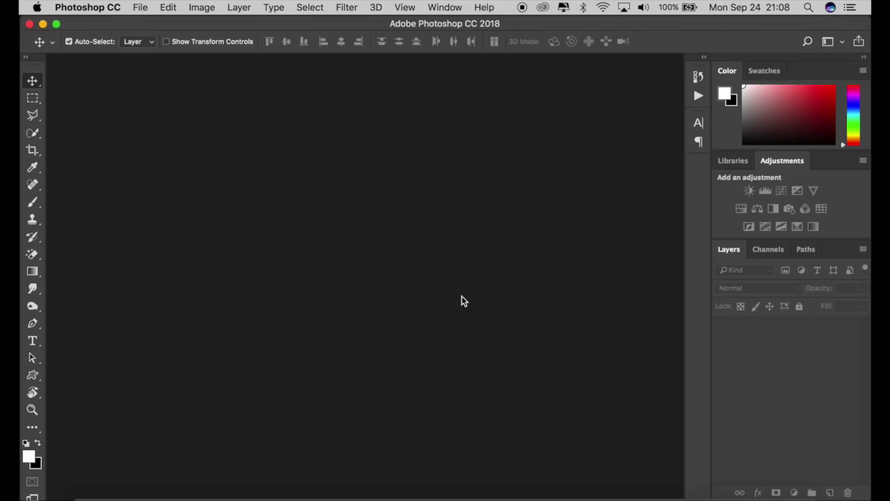
Open IMG_0366.JPG from the Desktop, browsing the files in icon view
left_click(139, 8)
left_click(147, 33)
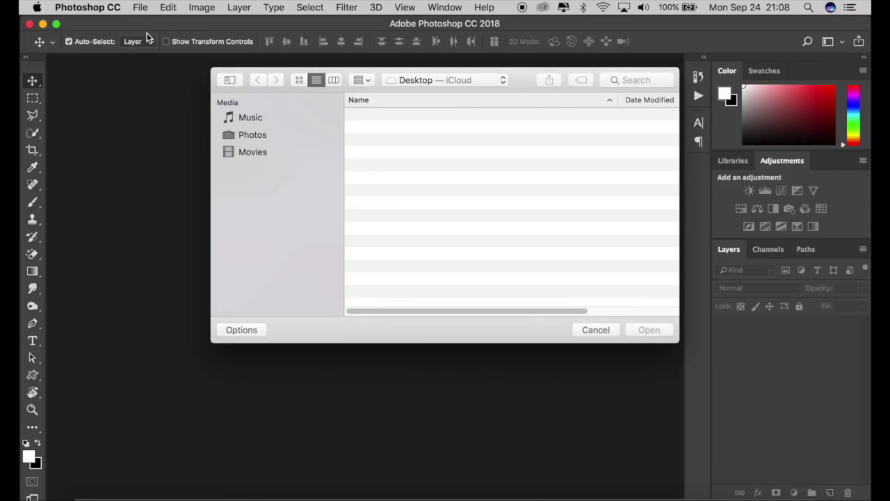
left_click(271, 159)
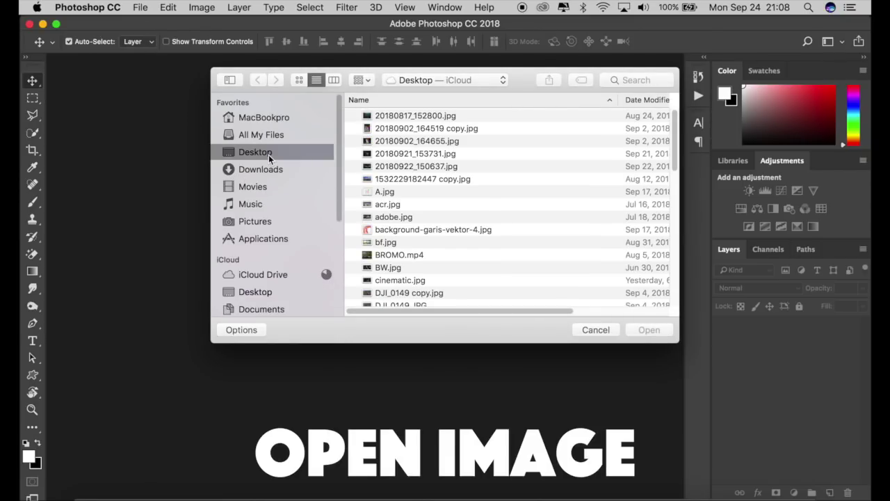
key("super+1")
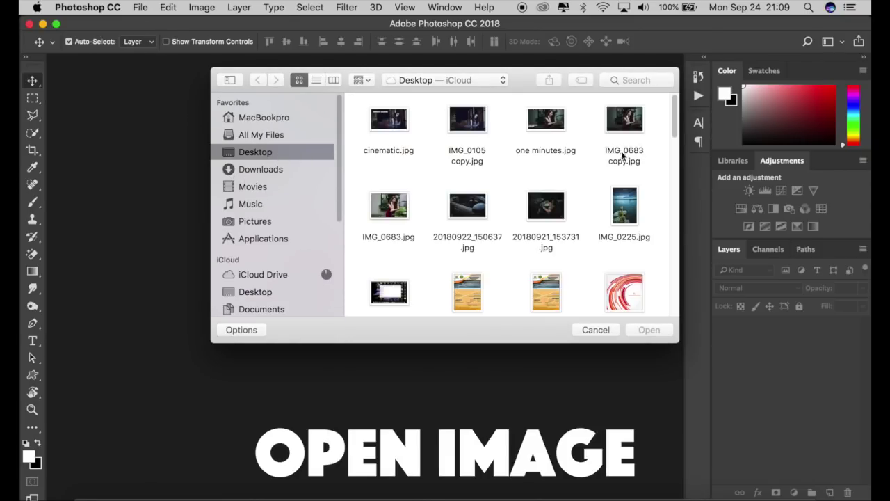
left_click_drag(672, 120, 672, 299)
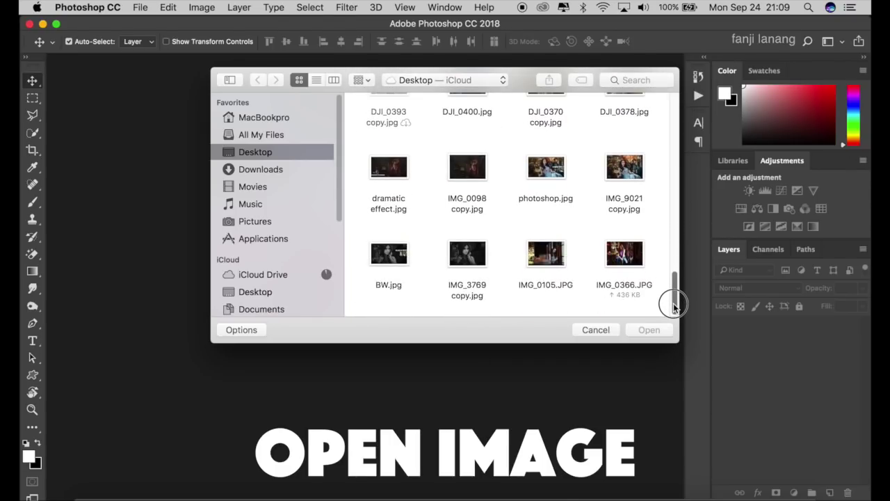
left_click(617, 256)
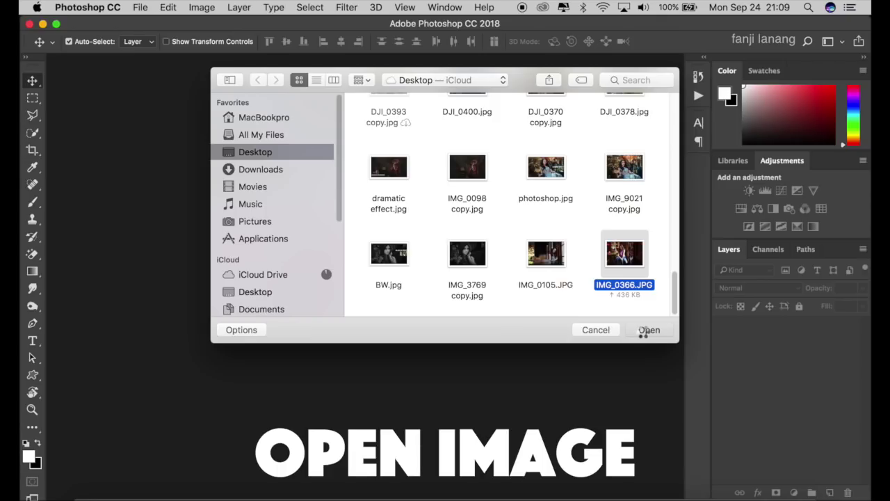
left_click(645, 331)
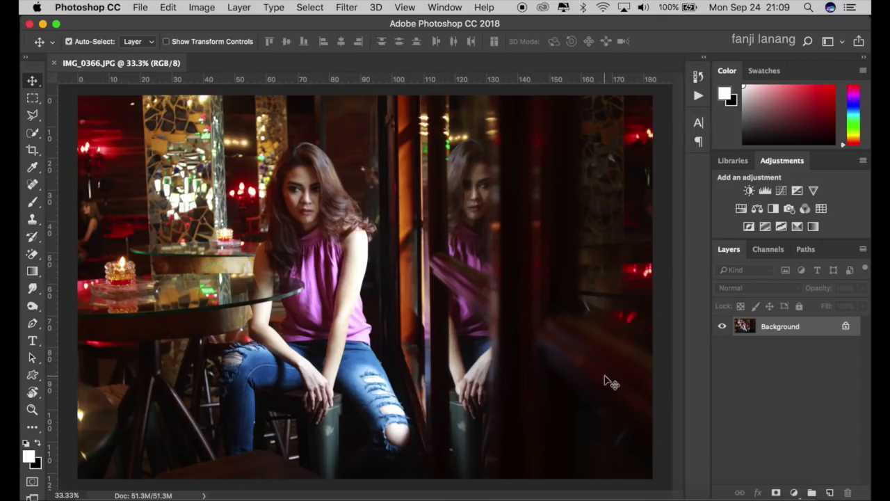
Add a reversed, radial gradient fill layer with its clear centre over the woman
left_click(794, 493)
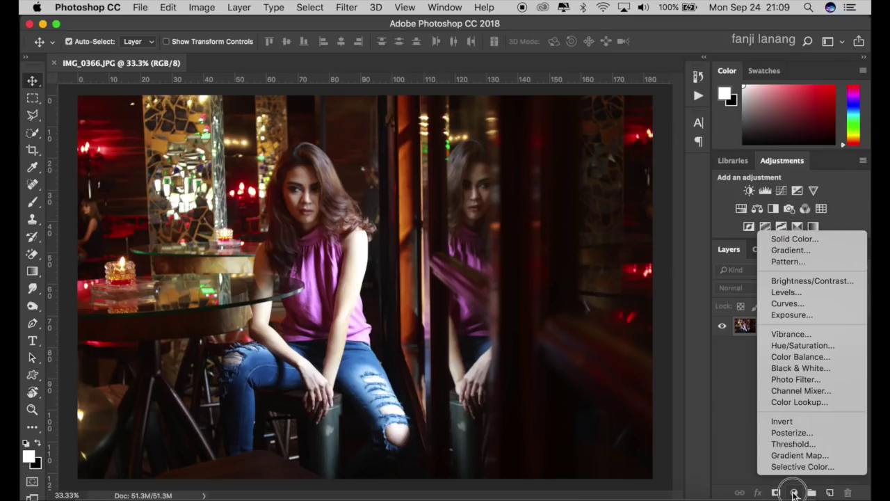
left_click(782, 255)
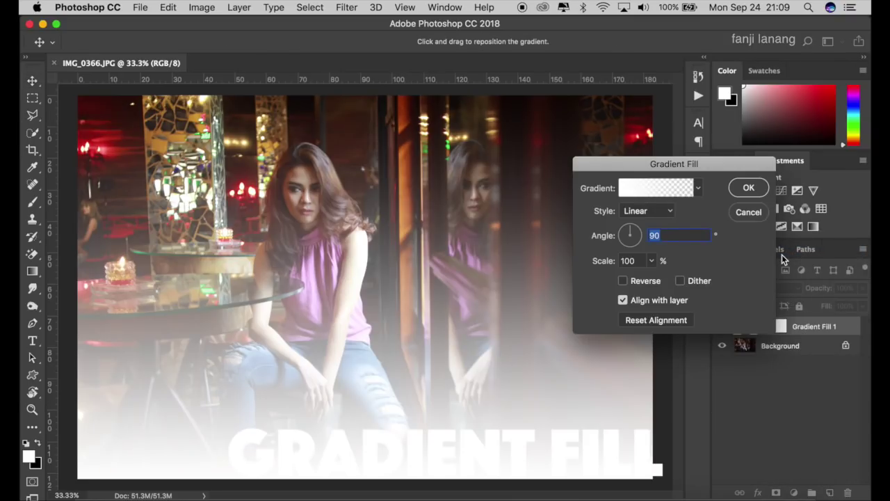
left_click(628, 281)
left_click(648, 211)
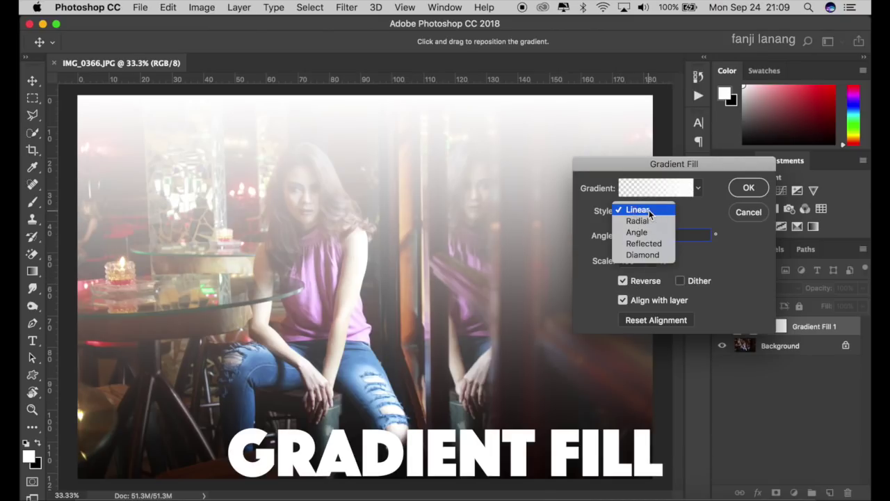
left_click(638, 222)
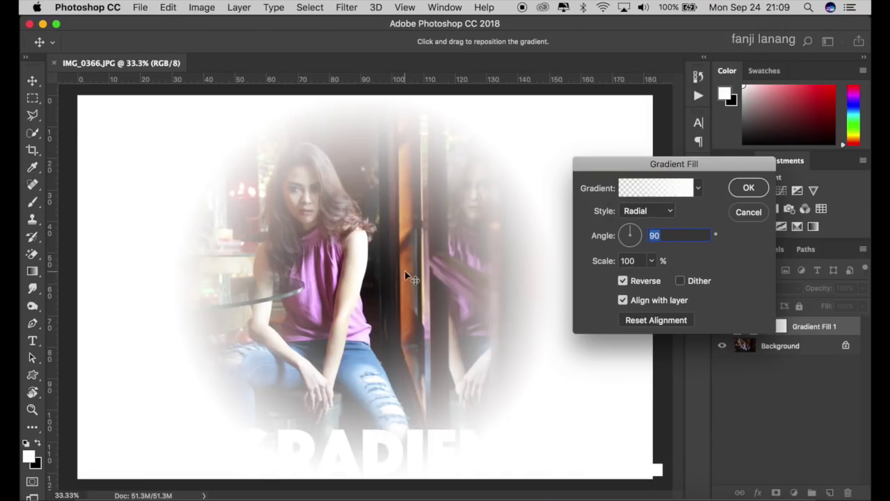
left_click_drag(391, 289, 304, 237)
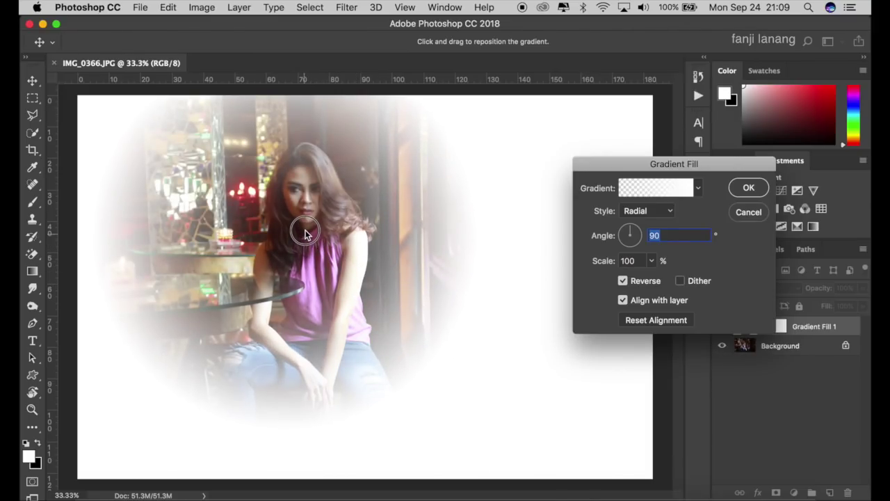
left_click_drag(306, 234, 301, 223)
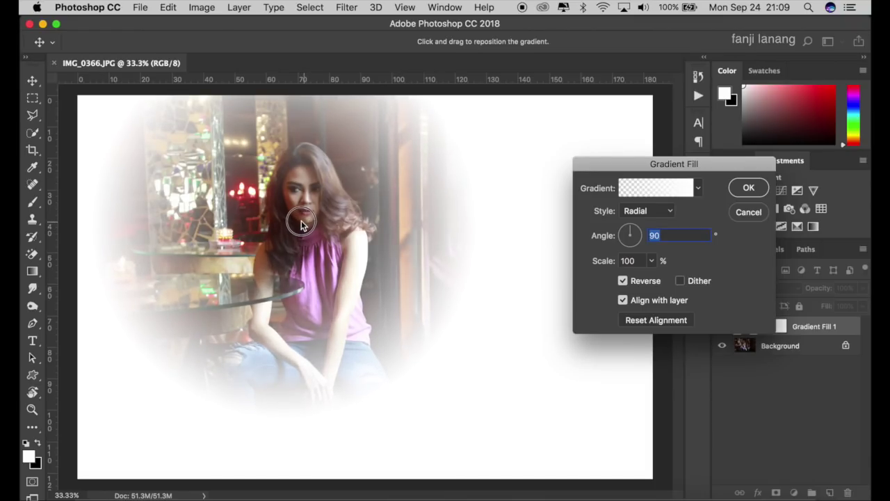
Use the Neutral Density gradient at 53.13° angle and 133% scale, and confirm
left_click(652, 188)
left_click(699, 135)
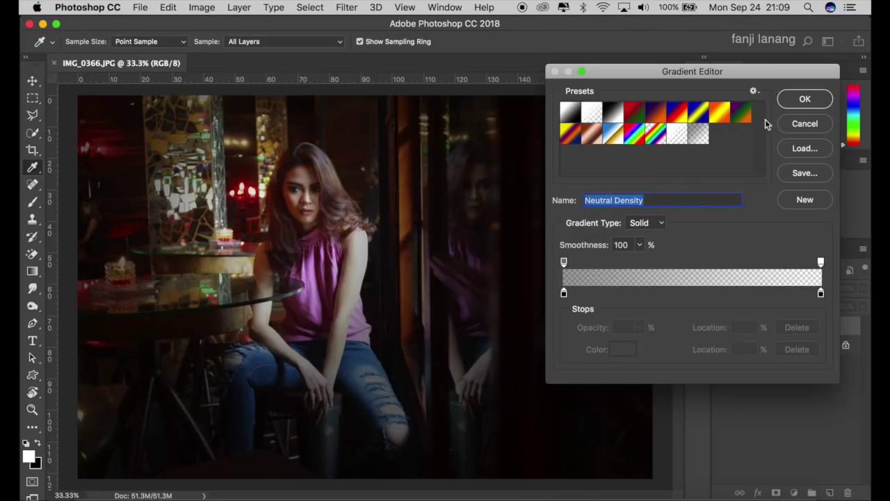
left_click(802, 100)
left_click_drag(621, 230, 639, 231)
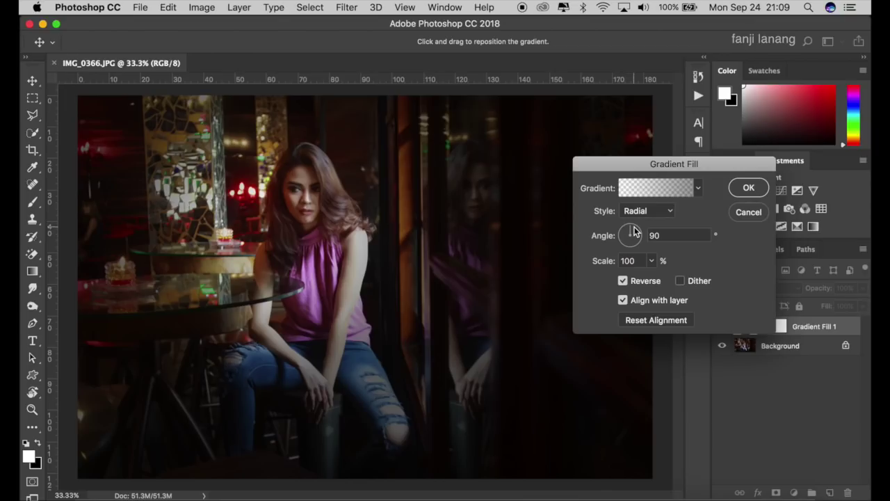
left_click(652, 261)
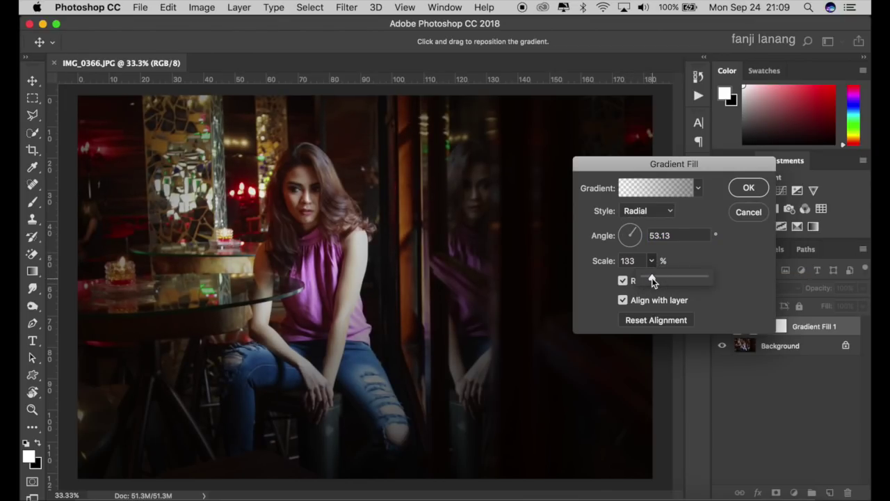
left_click(749, 189)
left_click(749, 189)
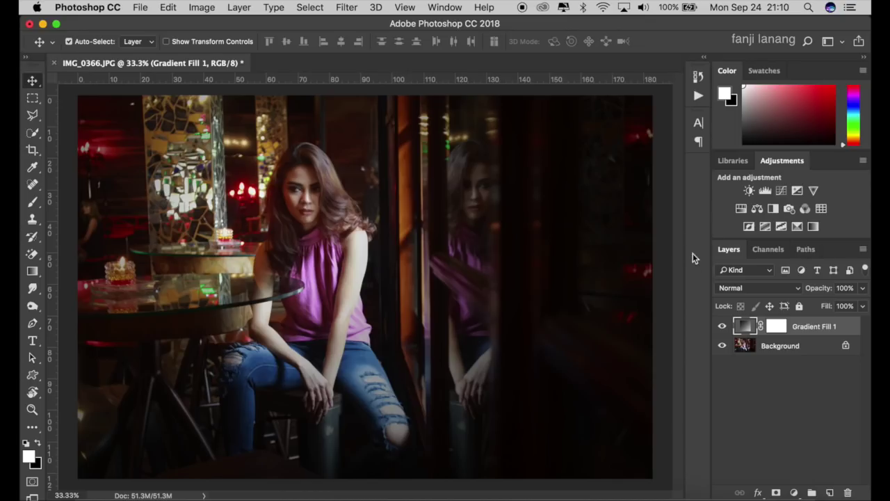
Add a Channel Mixer layer with Blue output set to Blue 0% and Green 100%
left_click(795, 492)
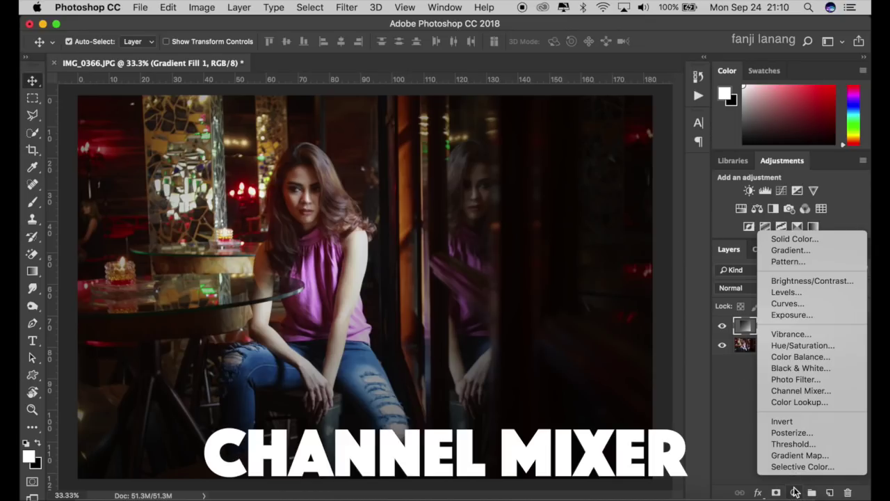
left_click(800, 393)
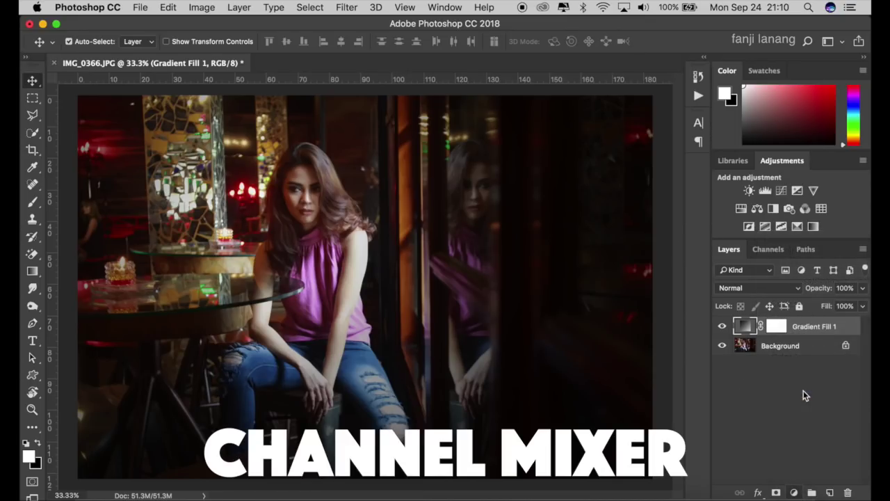
left_click(673, 193)
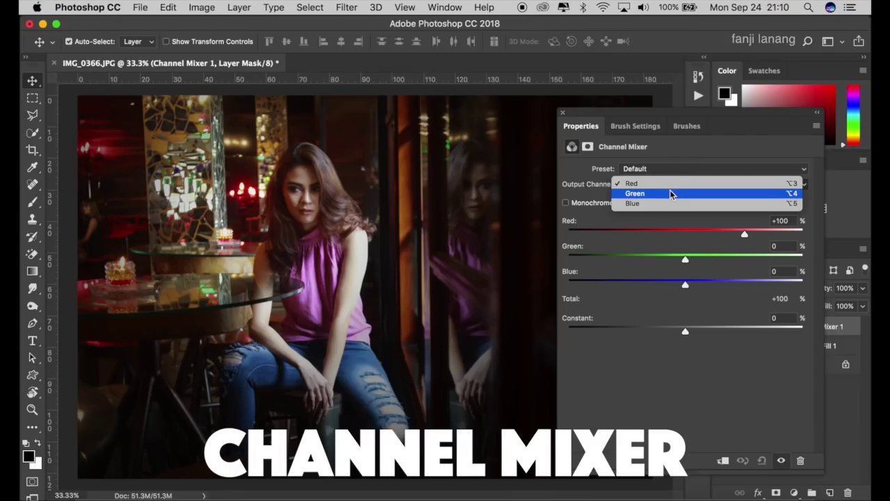
left_click(672, 194)
left_click(670, 193)
left_click(670, 194)
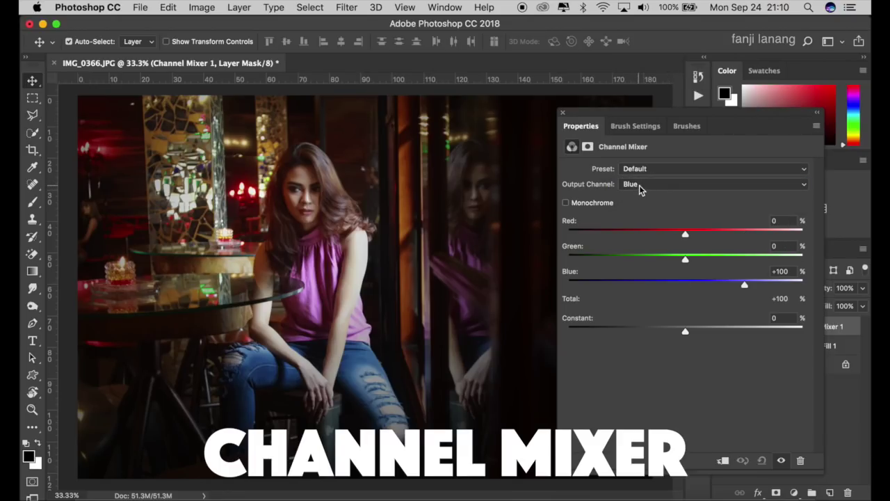
left_click(791, 271)
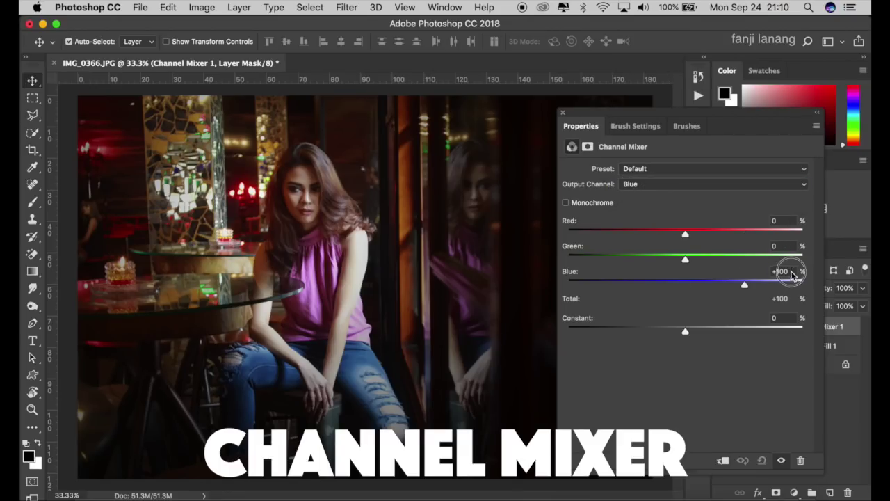
type("0")
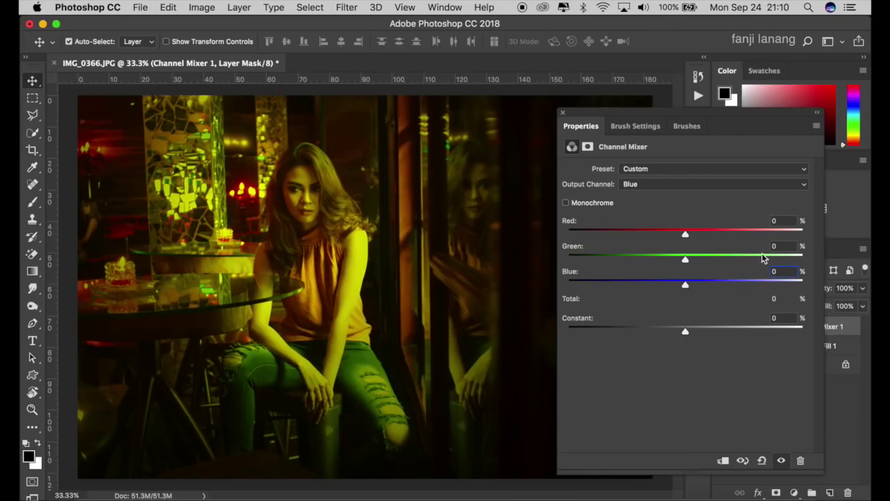
left_click(778, 246)
type("00")
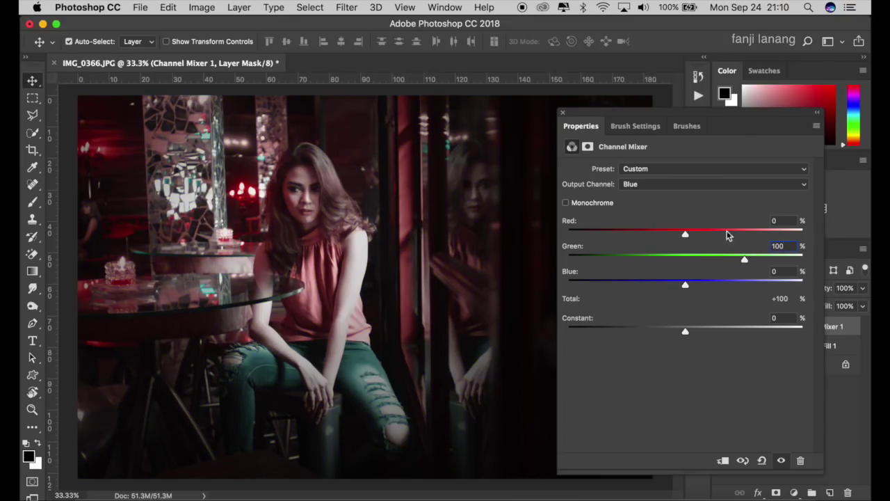
left_click(563, 112)
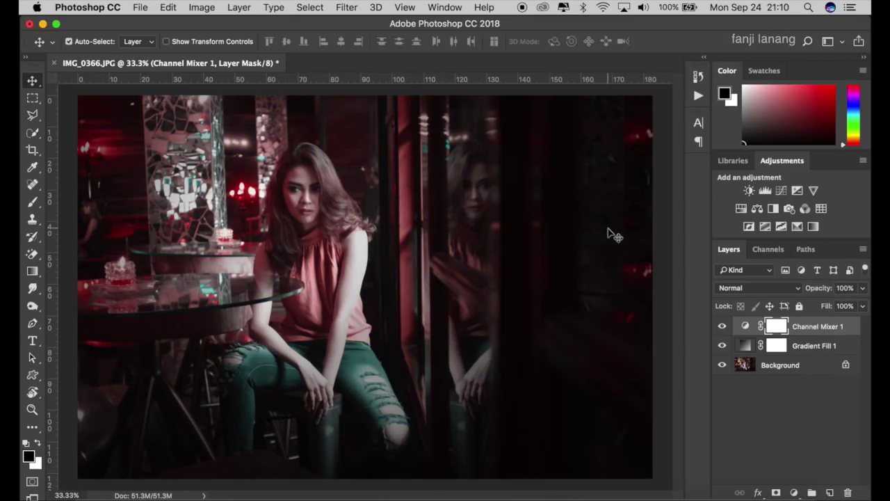
Compare the Channel Mixer on/off, then add a Color Balance layer and adjust Shadows Yellow/Blue
left_click(721, 327)
left_click(721, 327)
left_click(797, 492)
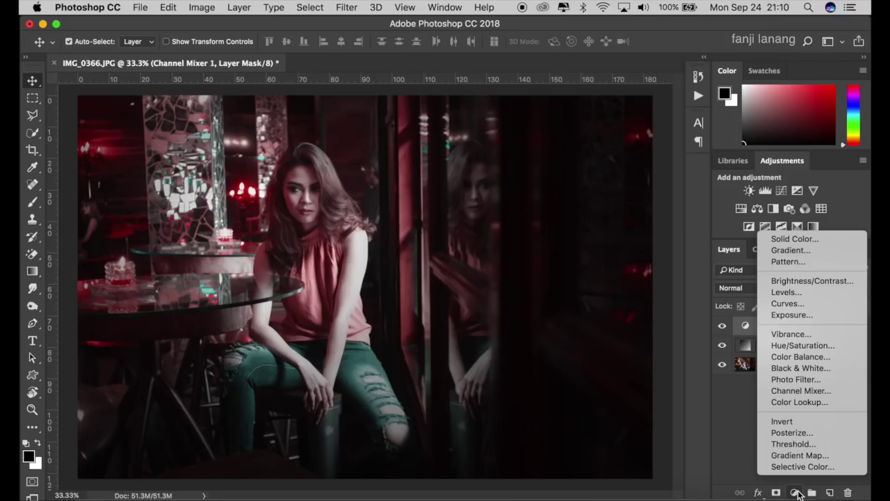
left_click(807, 356)
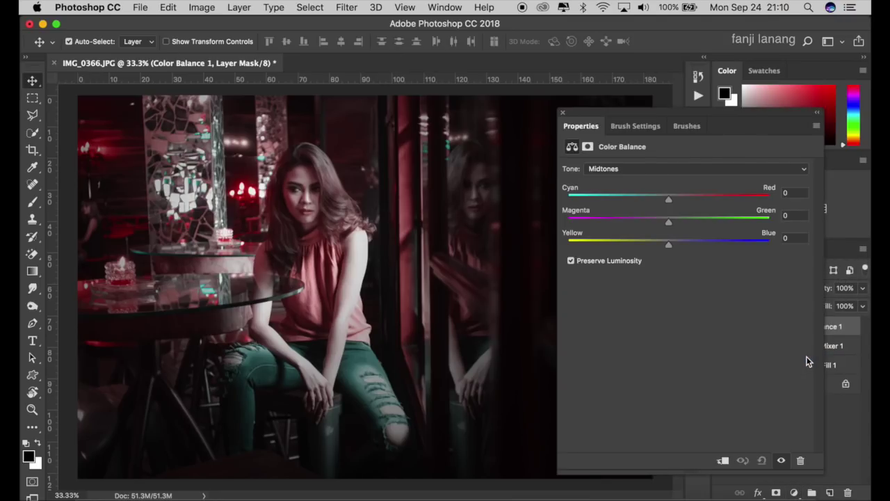
left_click(694, 167)
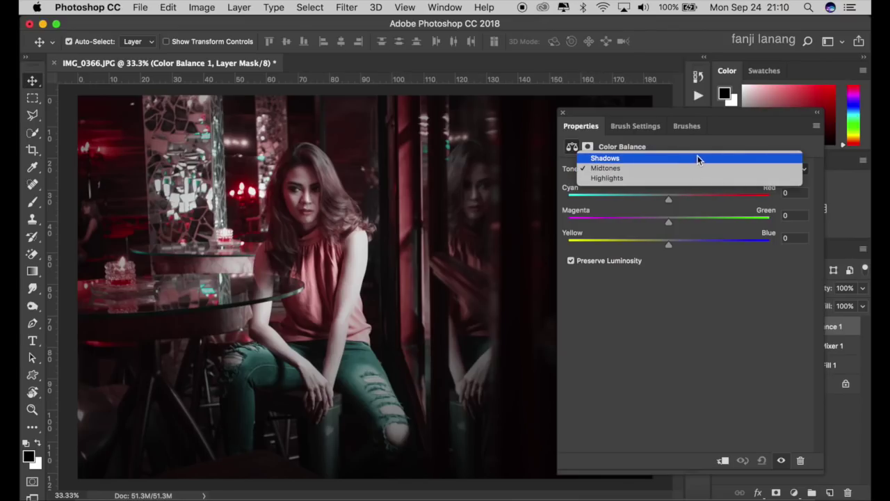
left_click(697, 158)
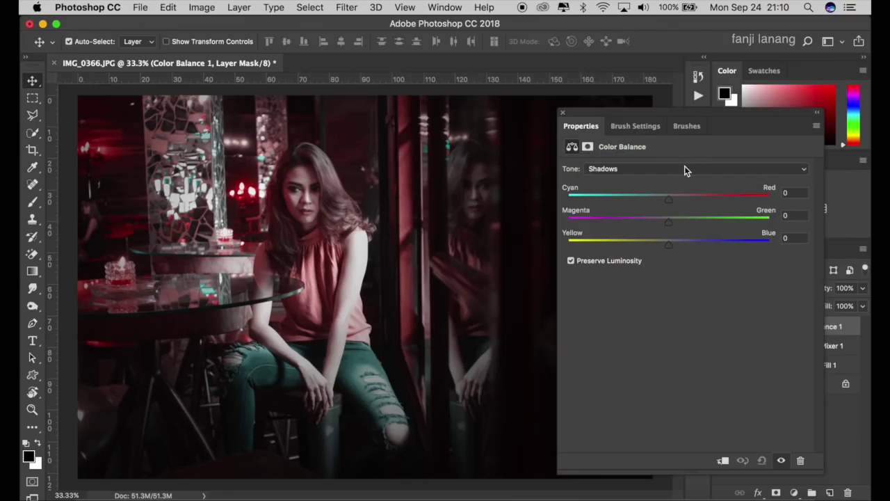
left_click(792, 239)
type("1")
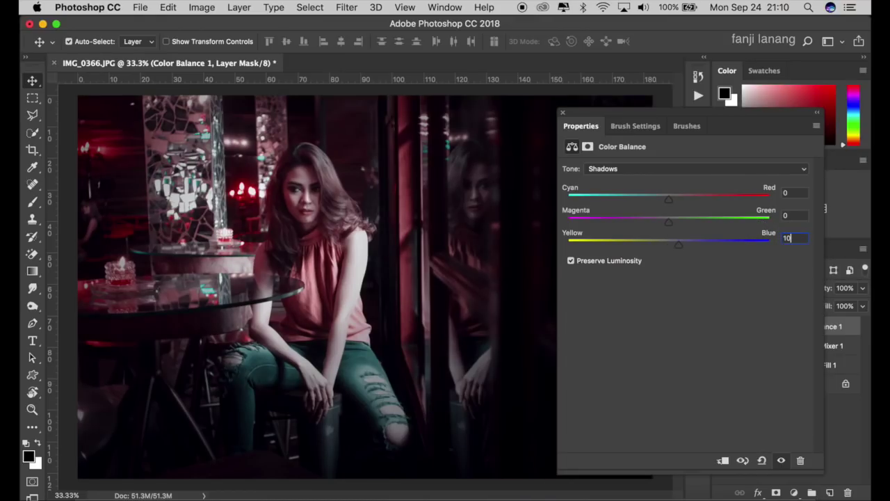
Set the Midtones Cyan/Red value to -20
left_click(676, 174)
left_click(676, 176)
left_click(792, 193)
type("-20")
Set the Highlights Yellow/Blue value to -10 and collapse the Properties panel
left_click(697, 169)
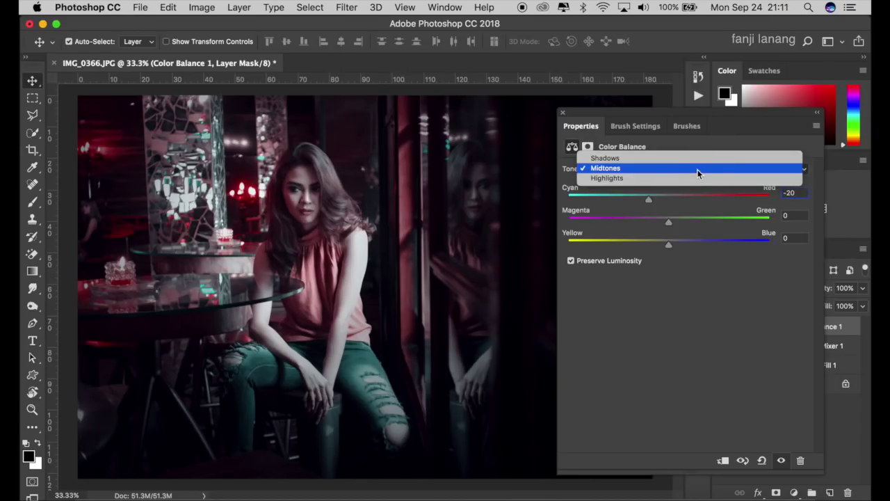
left_click(694, 176)
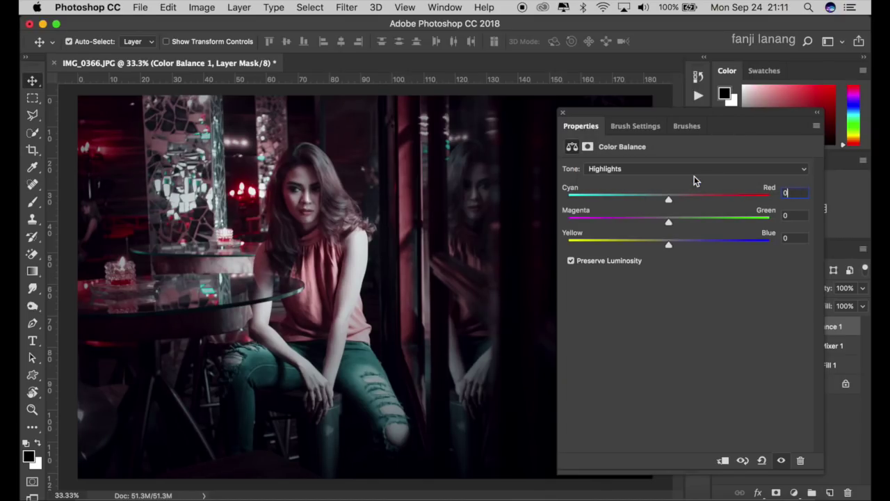
left_click(764, 241)
type("0")
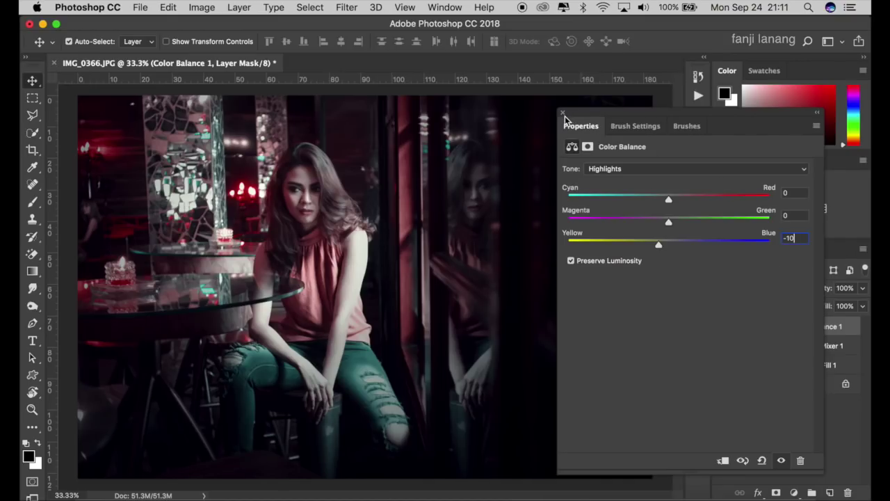
double_click(569, 115)
Add a Curves layer with the RGB white point lowered to output about 198
left_click(796, 493)
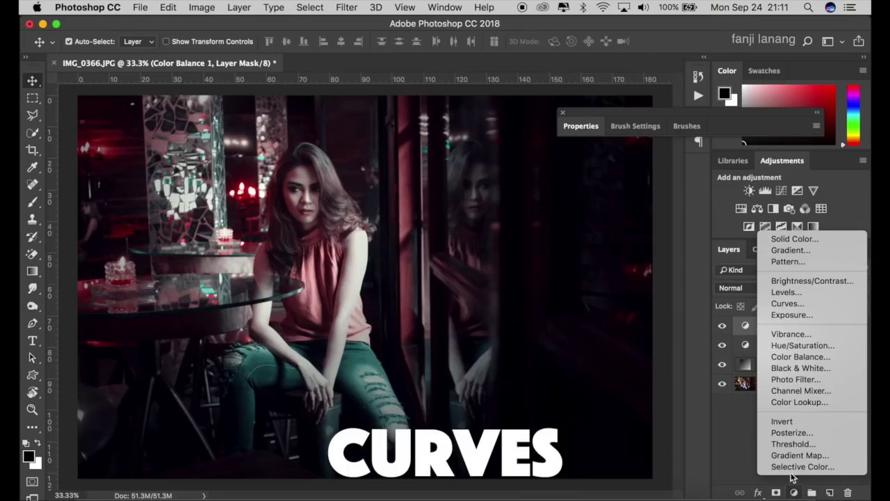
left_click(791, 304)
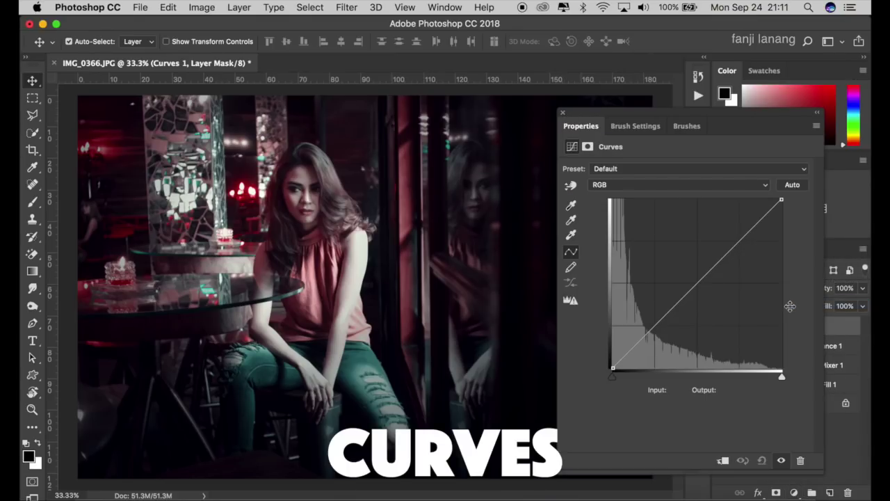
mouse_move(783, 201)
left_mouse_down()
mouse_move(800, 242)
mouse_move(786, 238)
left_mouse_up()
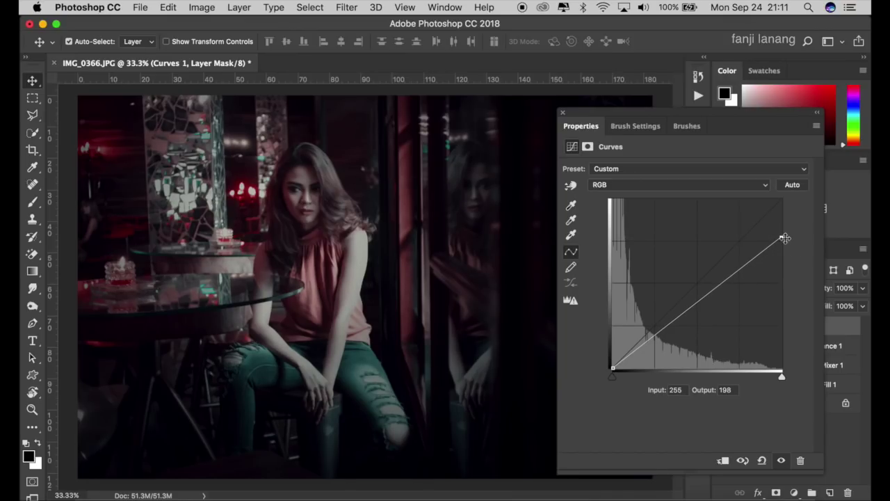
left_click(563, 113)
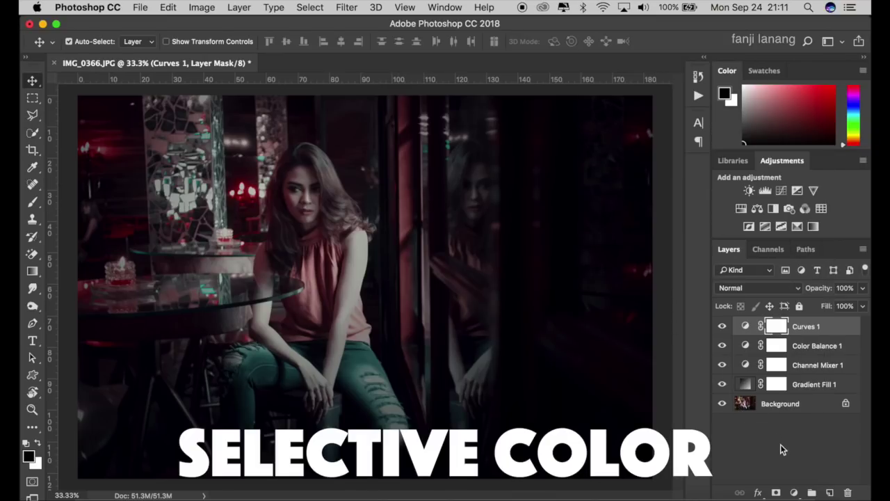
Add a Selective Color layer with Reds set to Cyan -35 and Yellow +60
left_click(795, 492)
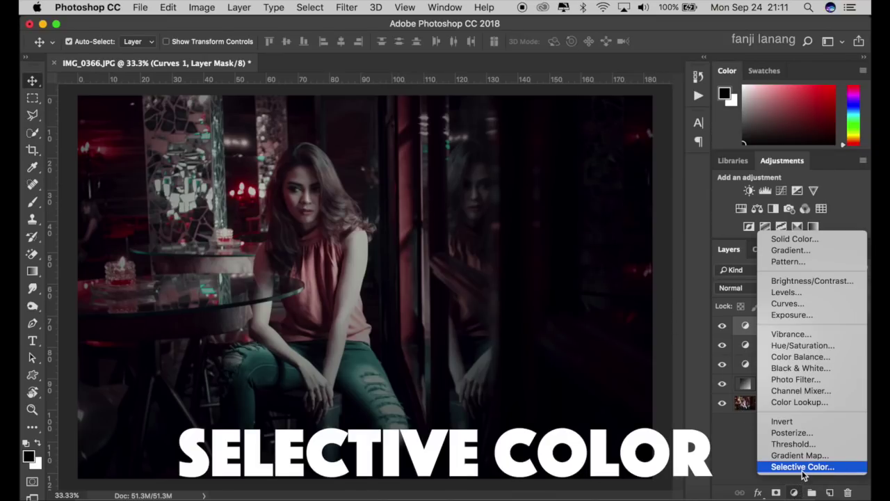
left_click(803, 467)
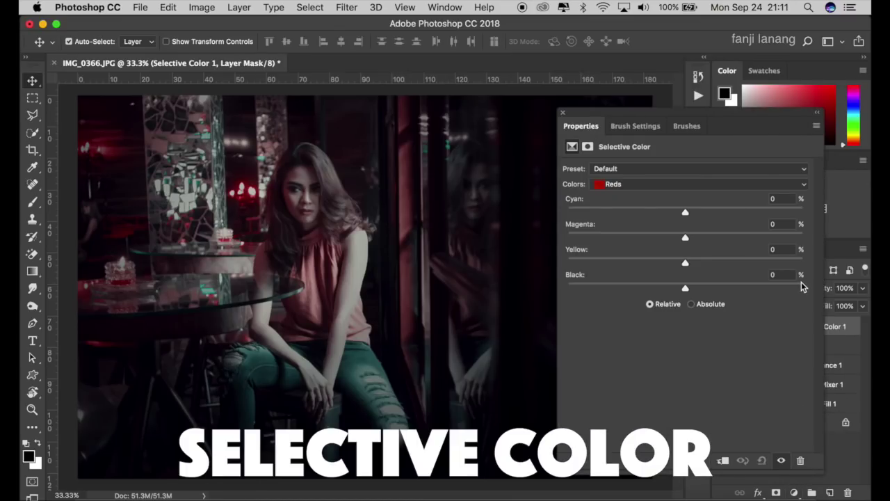
left_click(779, 184)
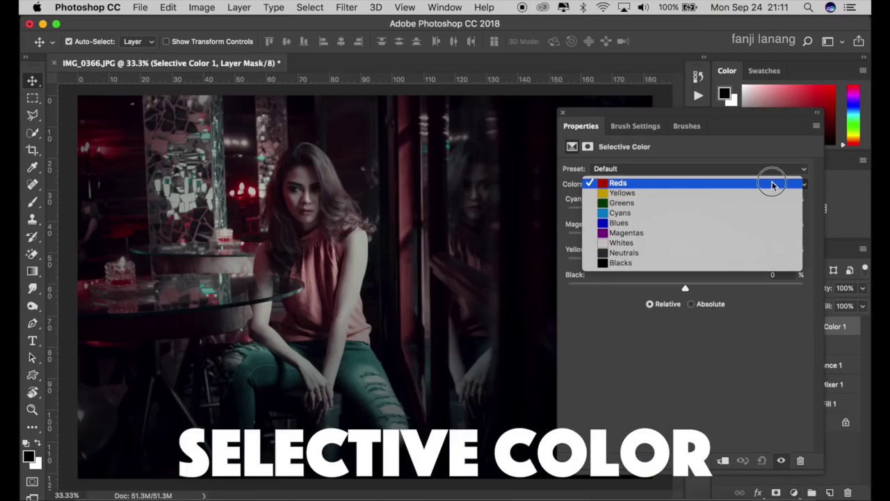
left_click(773, 185)
left_click(770, 200)
type("-")
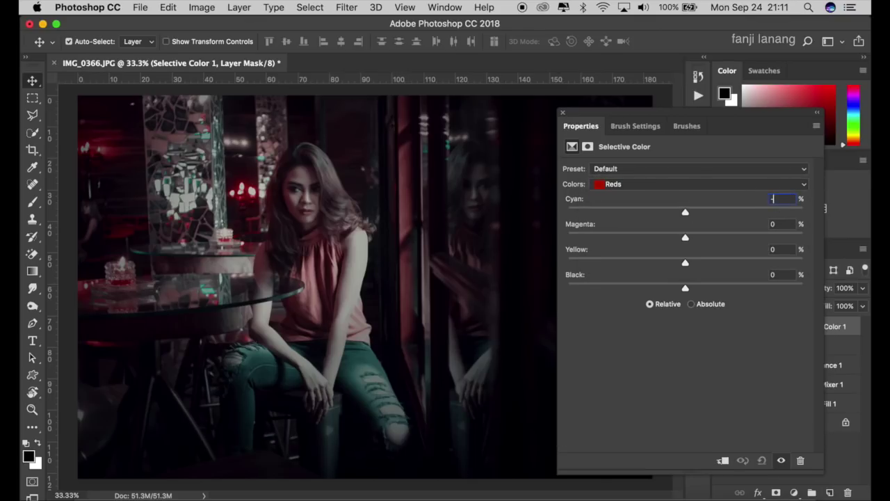
type("35")
left_click(758, 250)
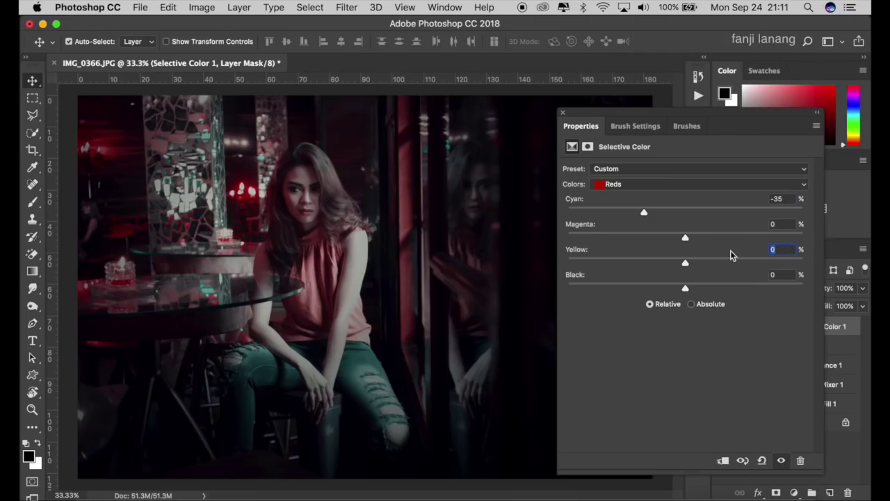
type("6")
type("0")
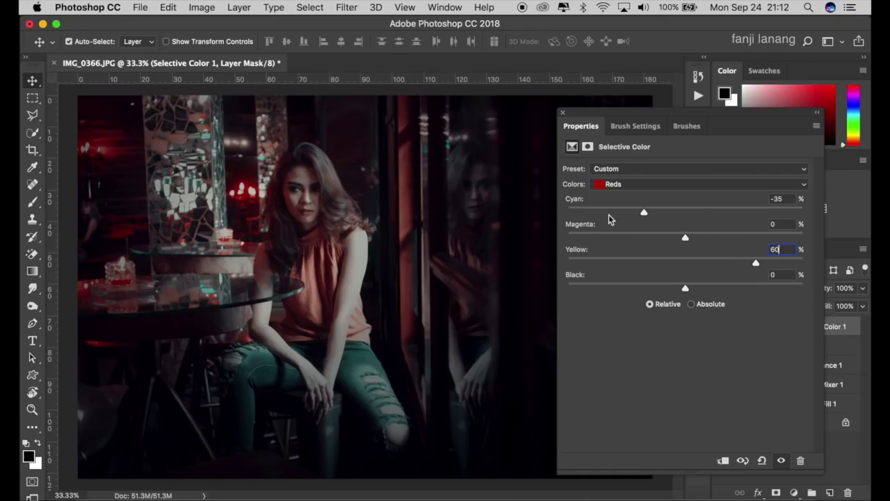
Set the Neutrals Yellow value to 5
left_click(664, 185)
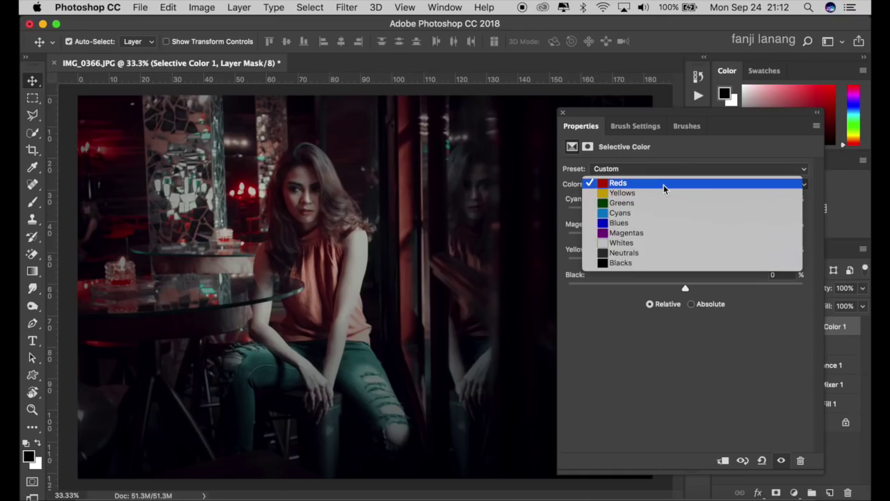
left_click(640, 254)
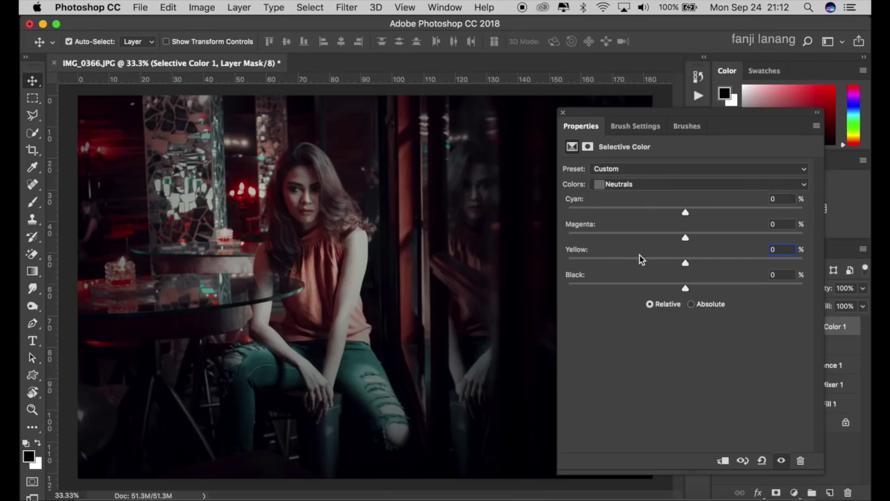
double_click(788, 251)
type("5")
Set the Blacks to Yellow -5% and Black +3%, then close Properties
left_click(716, 188)
left_click(703, 196)
double_click(780, 249)
left_click(695, 183)
left_click(698, 185)
left_click(779, 274)
type("3")
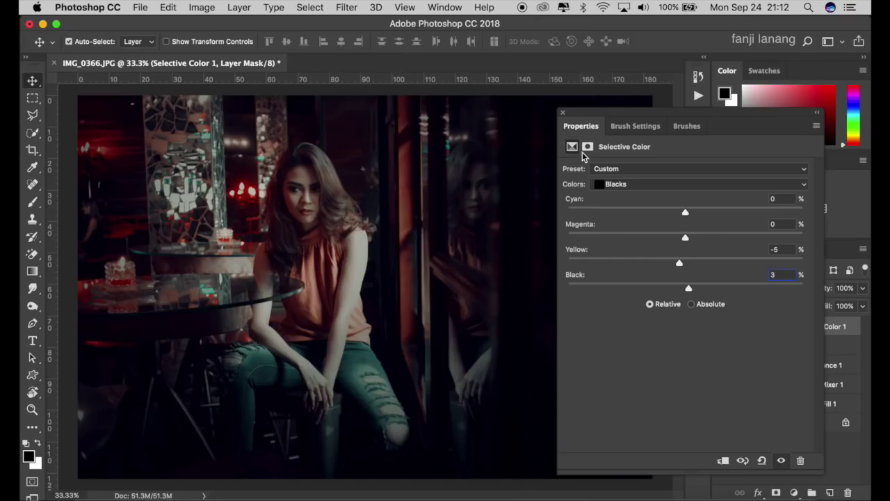
left_click(563, 112)
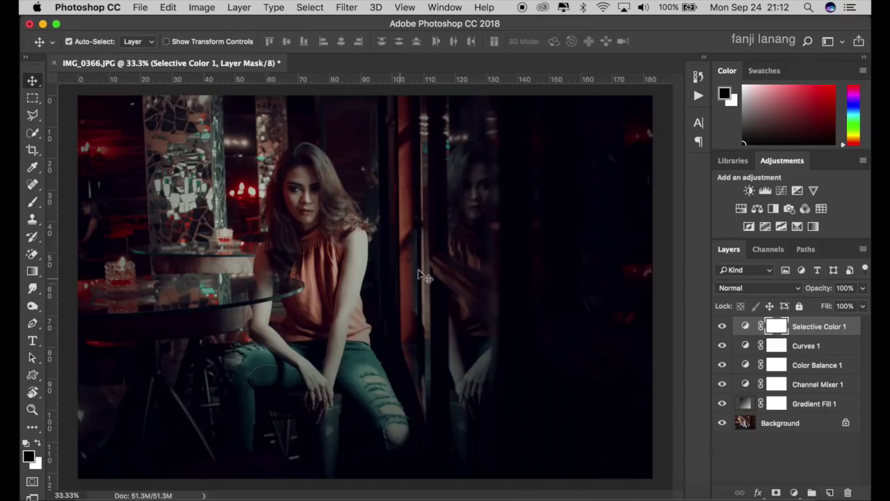
Add a second Curves layer and raise its black point to lift the shadows
left_click(795, 492)
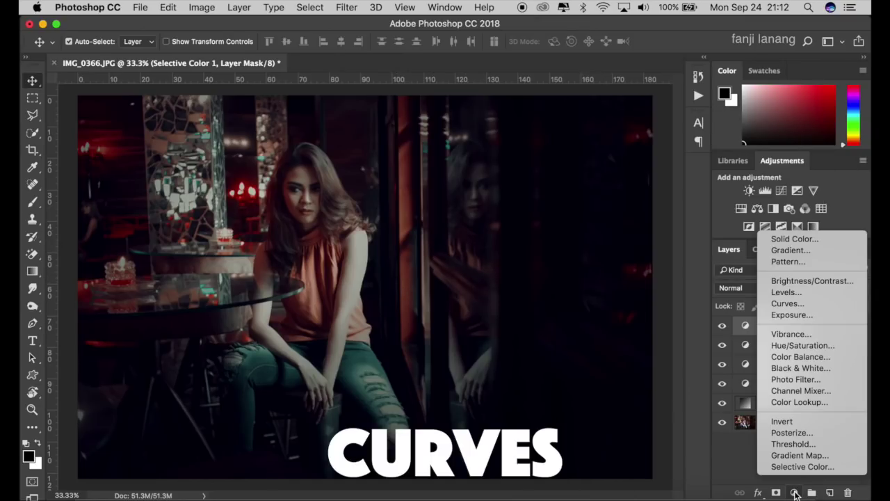
left_click(786, 303)
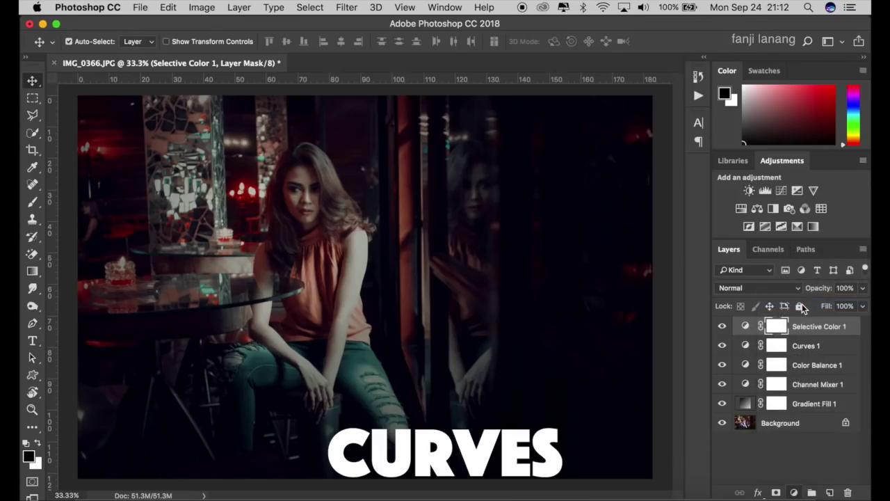
left_click_drag(612, 369, 608, 356)
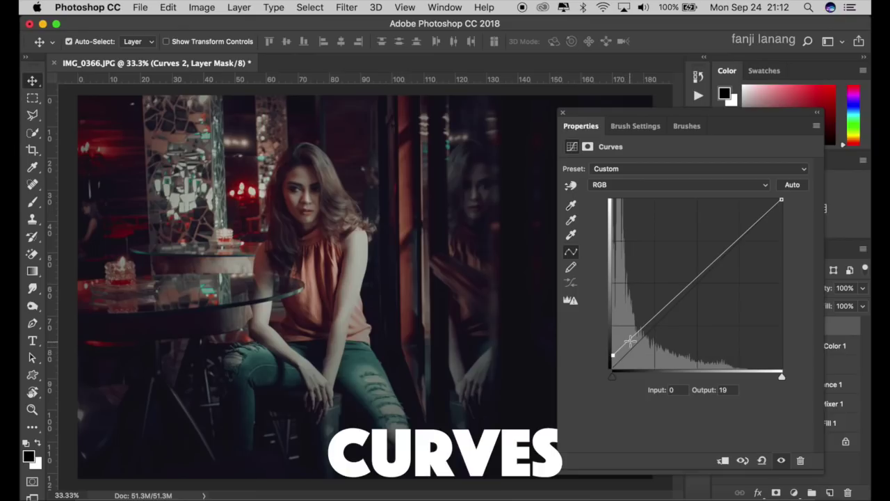
left_click_drag(655, 318, 655, 327)
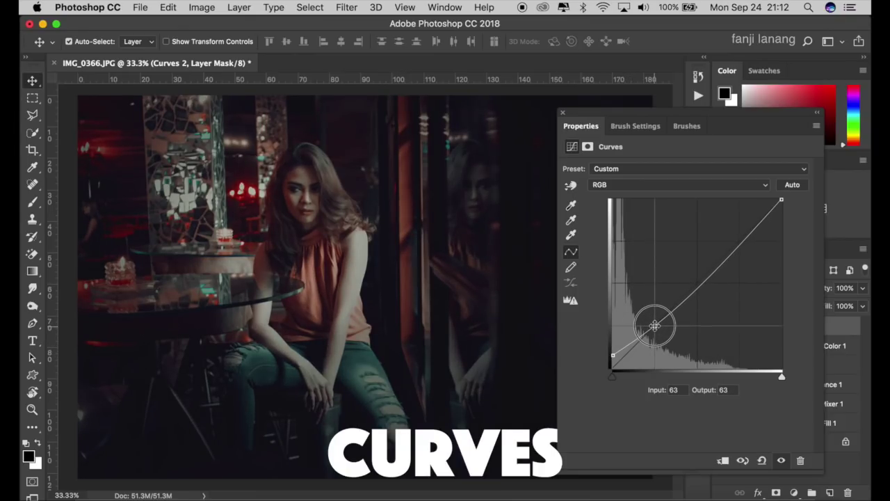
left_click_drag(612, 355, 612, 353)
Shape the curve with points near 35/38 and 128/130, keeping the black point near output 20
left_click(697, 283)
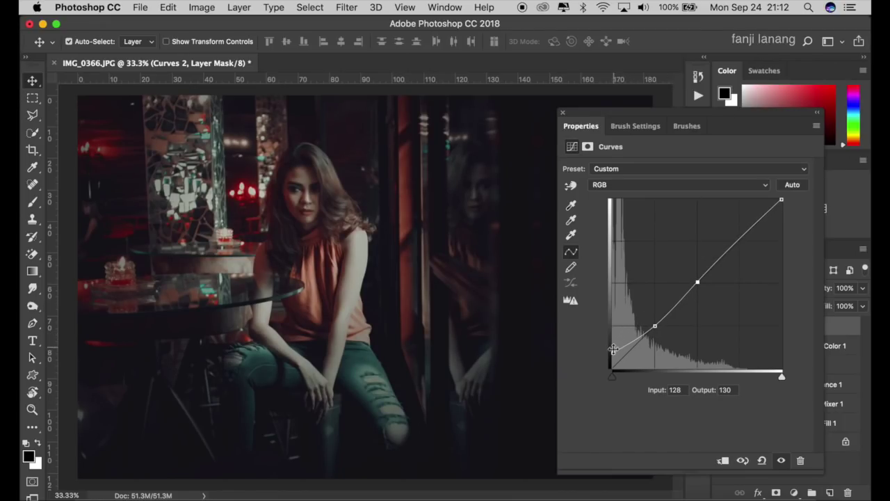
left_click(613, 352)
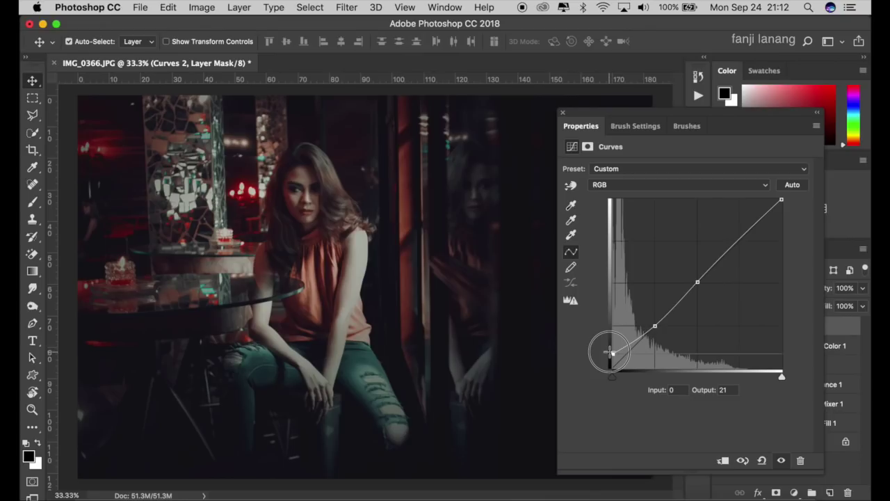
left_click_drag(612, 352, 612, 354)
left_click_drag(655, 326, 637, 343)
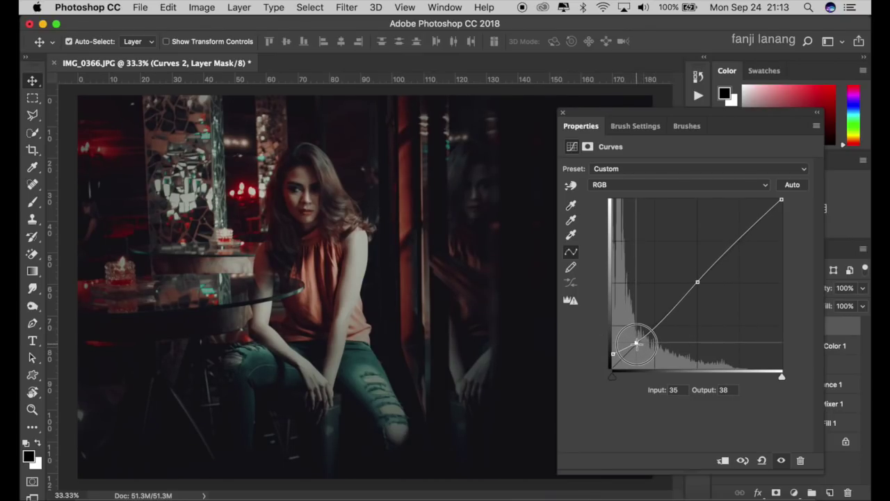
left_click_drag(637, 343, 603, 353)
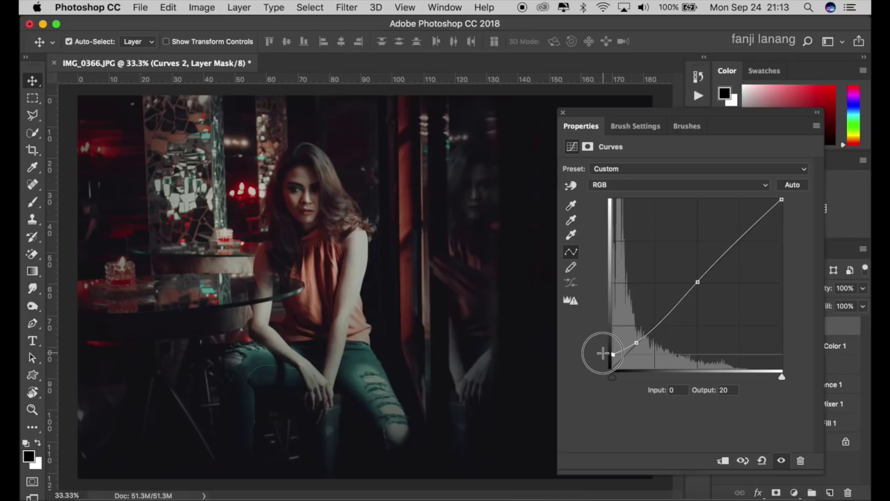
left_click(564, 113)
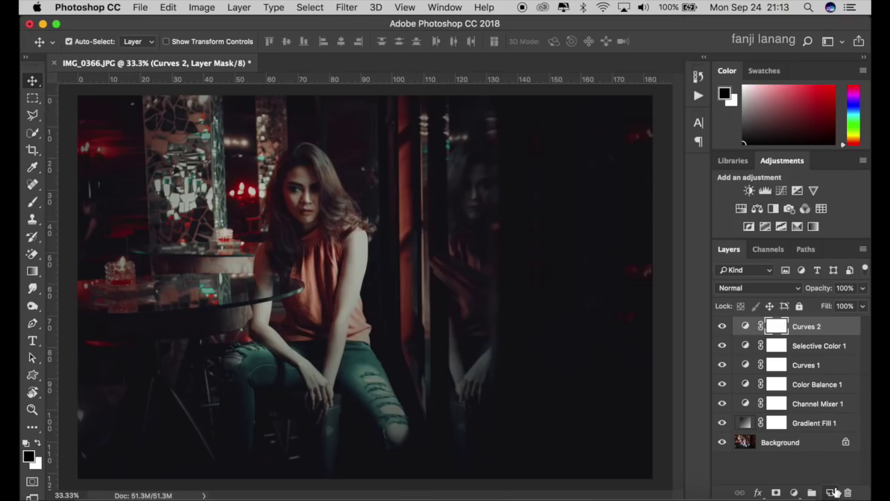
Stamp a white signature-brush watermark right of the model on a new layer at 72% opacity
left_click(830, 493)
key("x")
left_click(33, 204)
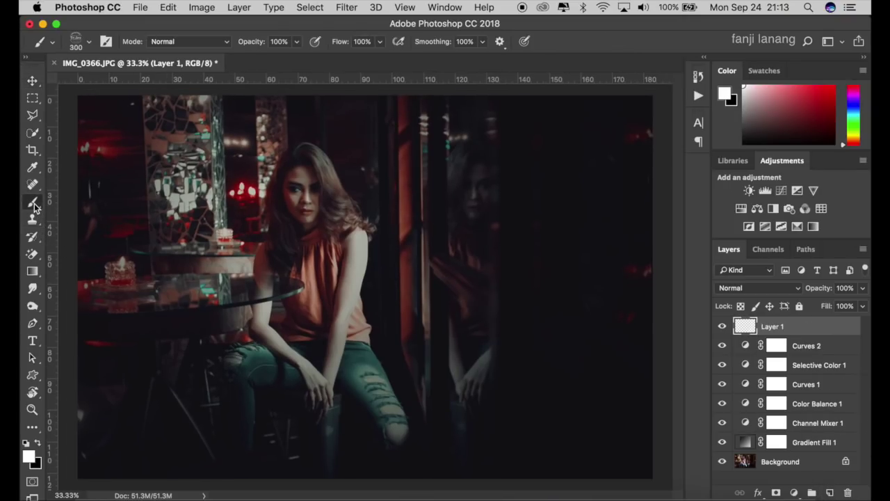
left_click(86, 44)
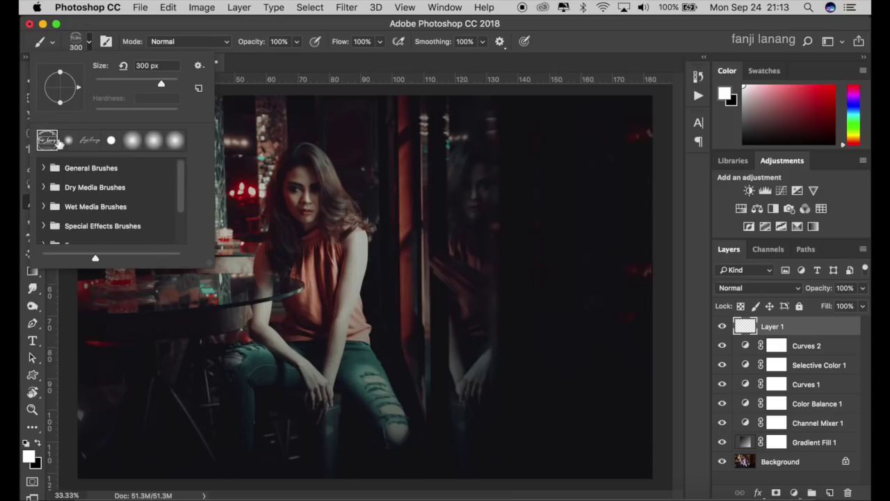
left_click(613, 36)
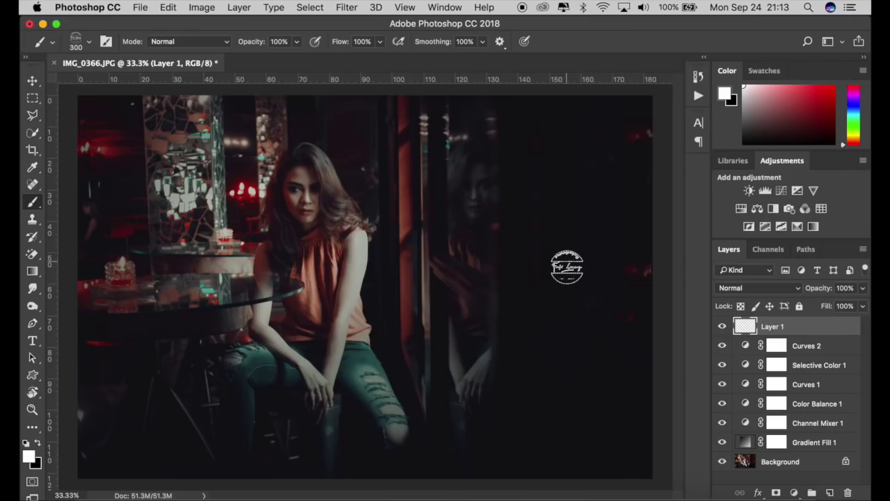
left_click(566, 267)
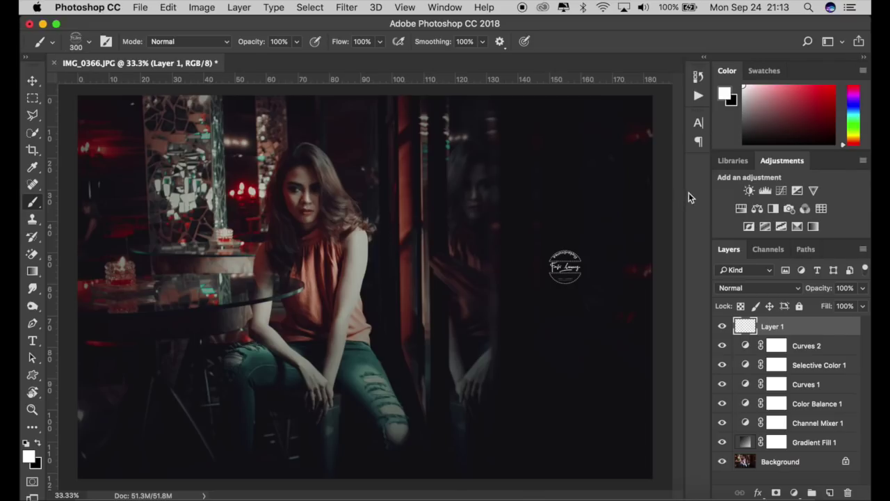
left_click(863, 288)
left_click(844, 305)
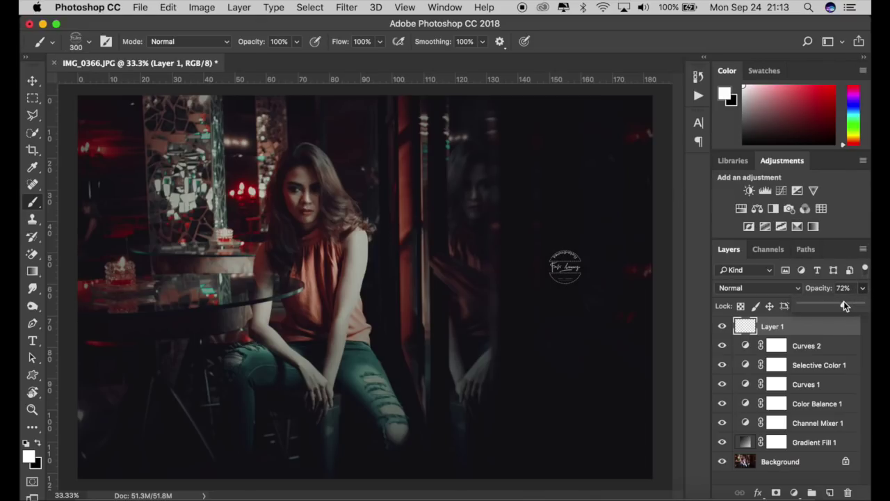